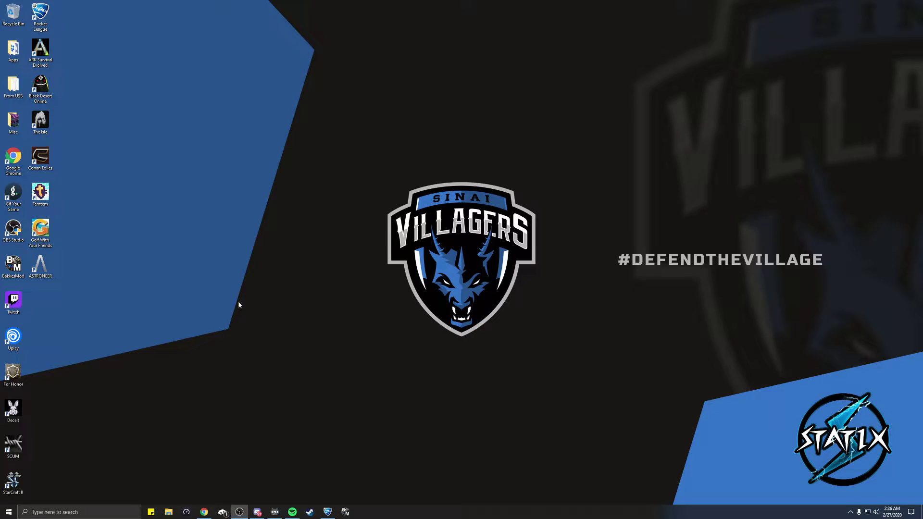
Step: Download BakkesModInjector.zip from bakkesmod.com and restore Chrome to a smaller window
left_click(204, 513)
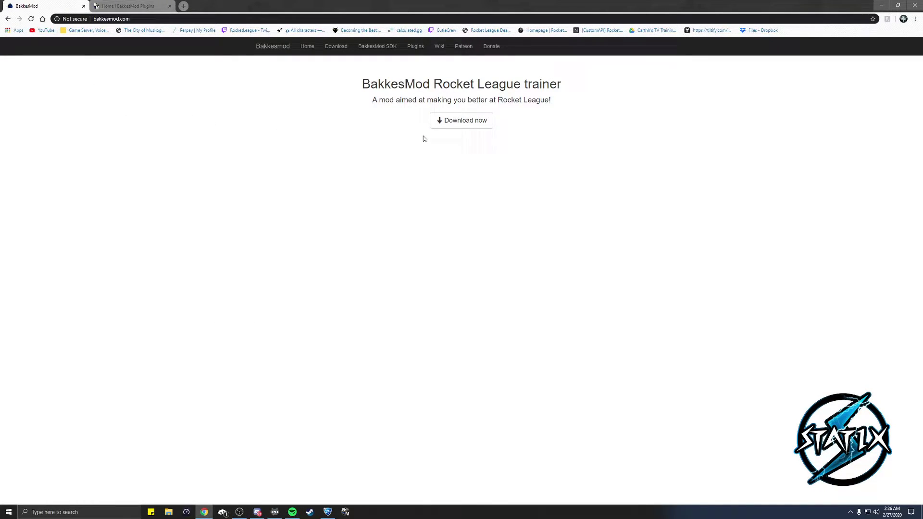
left_click(457, 125)
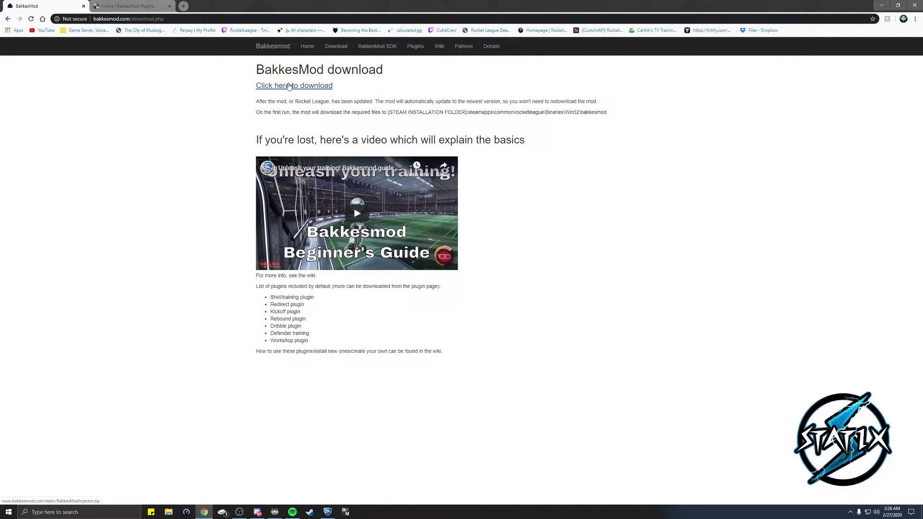
left_click(285, 87)
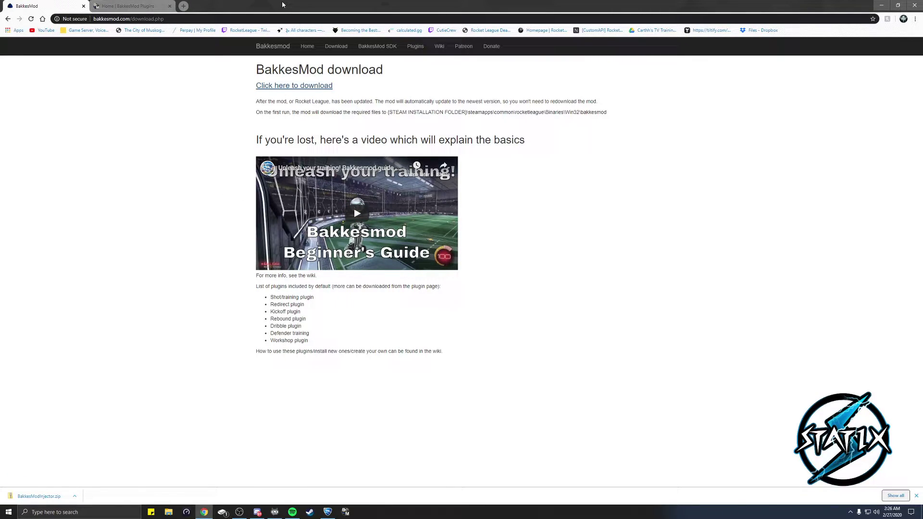
left_click_drag(282, 5, 565, 47)
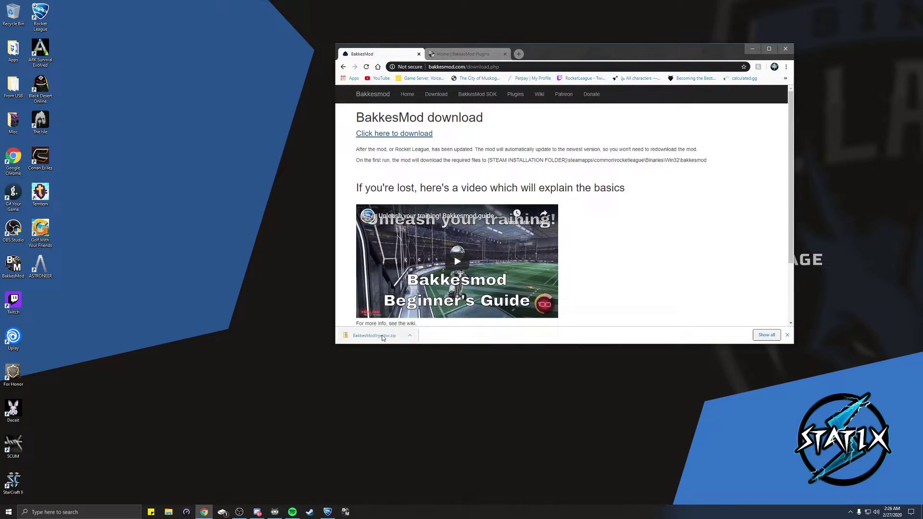
Step: Run BakkesMod from BakkesModInjector.zip in Downloads, then close File Explorer
left_click(168, 512)
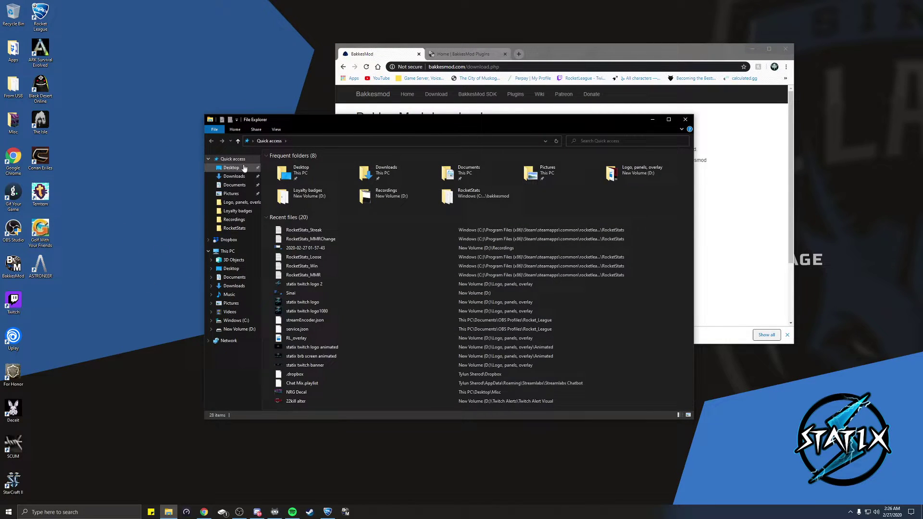
left_click(228, 177)
double_click(288, 170)
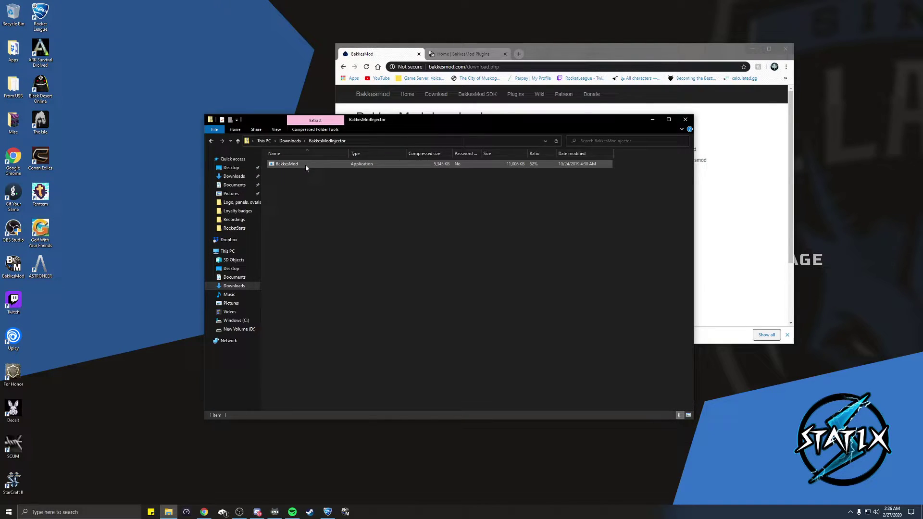
left_click(686, 119)
Step: Park the injector window at the upper left and shift the browser window left
left_click(345, 512)
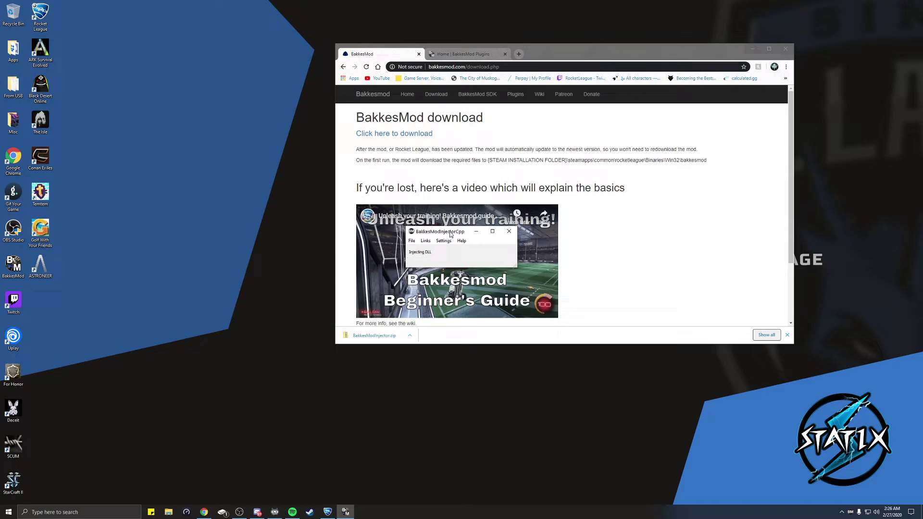
left_click_drag(450, 235, 123, 144)
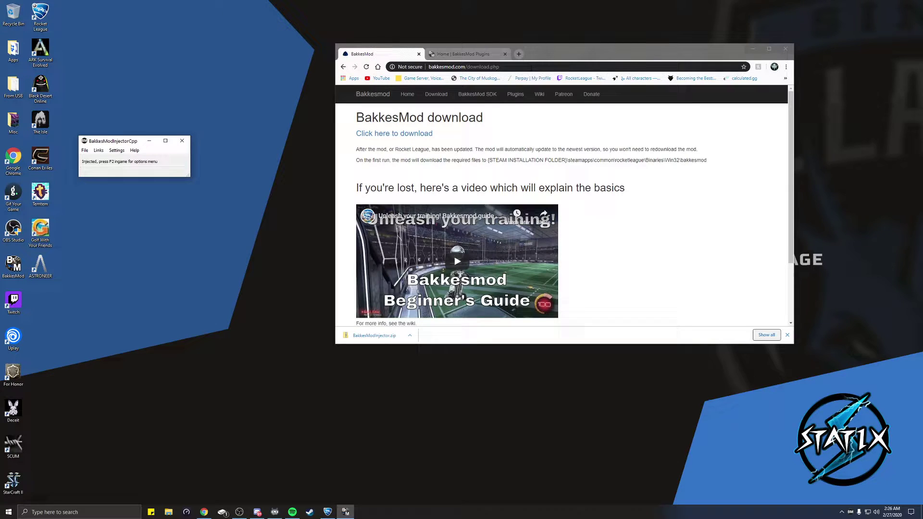
left_click_drag(546, 48, 436, 36)
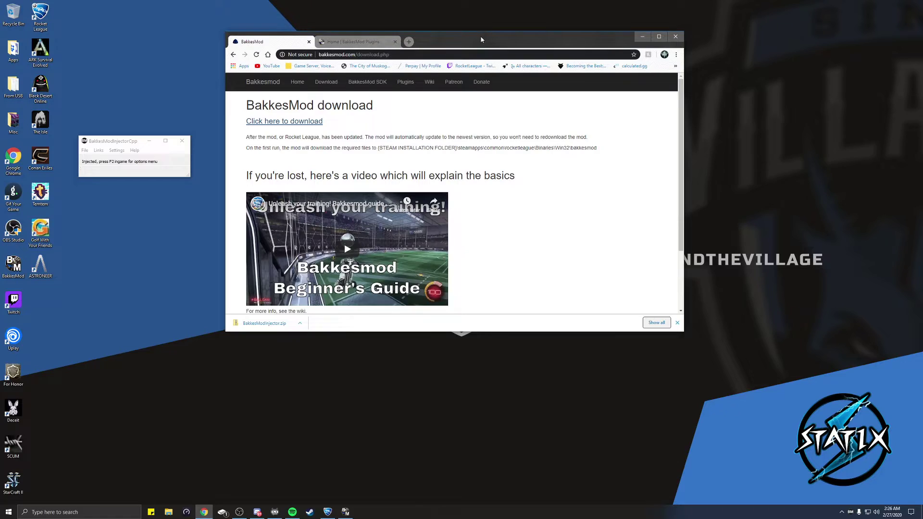
Step: Maximize Chrome and go to the RocketStats plugin page on bakkesplugins.com
double_click(362, 39)
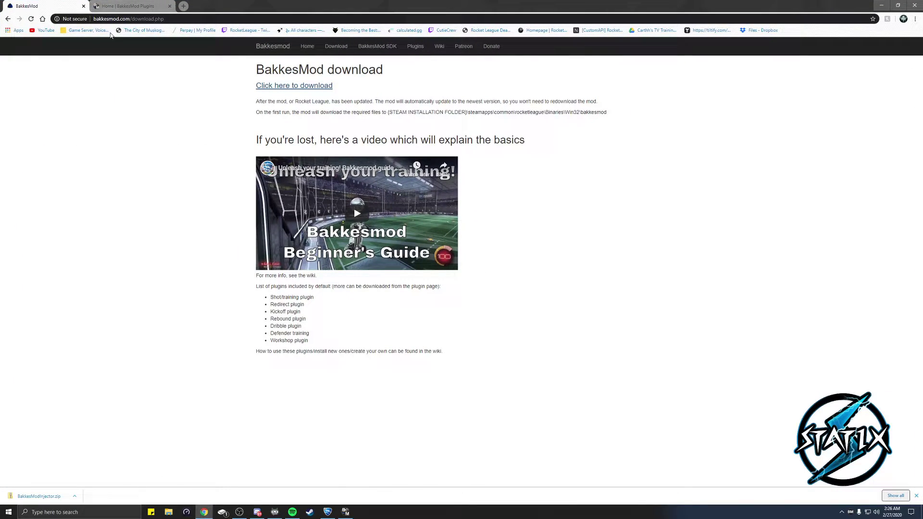
left_click(128, 6)
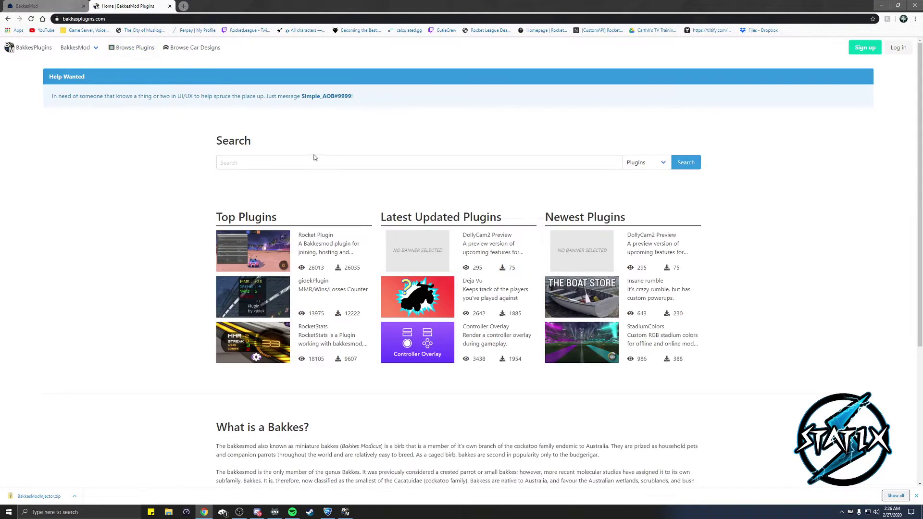
left_click(316, 335)
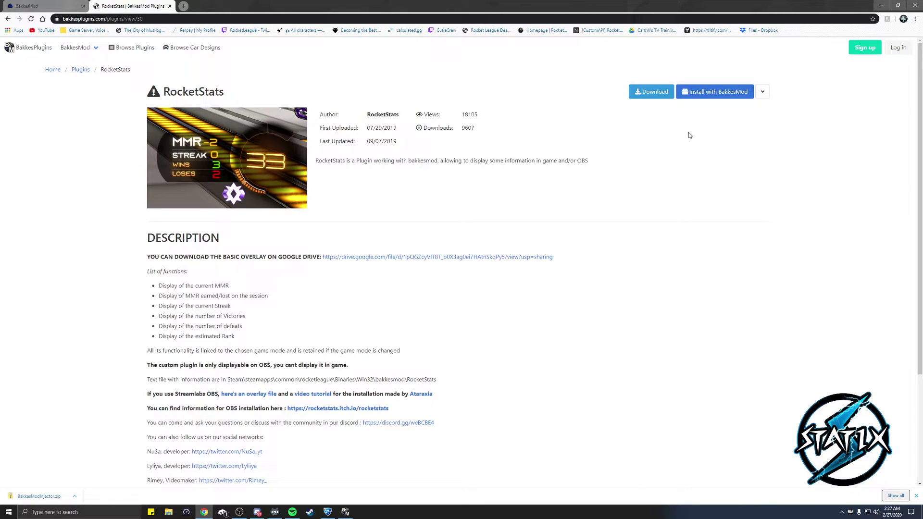
Step: Install RocketStats with BakkesMod via the plugin installer and highlight the Google Drive overlay line
left_click(714, 96)
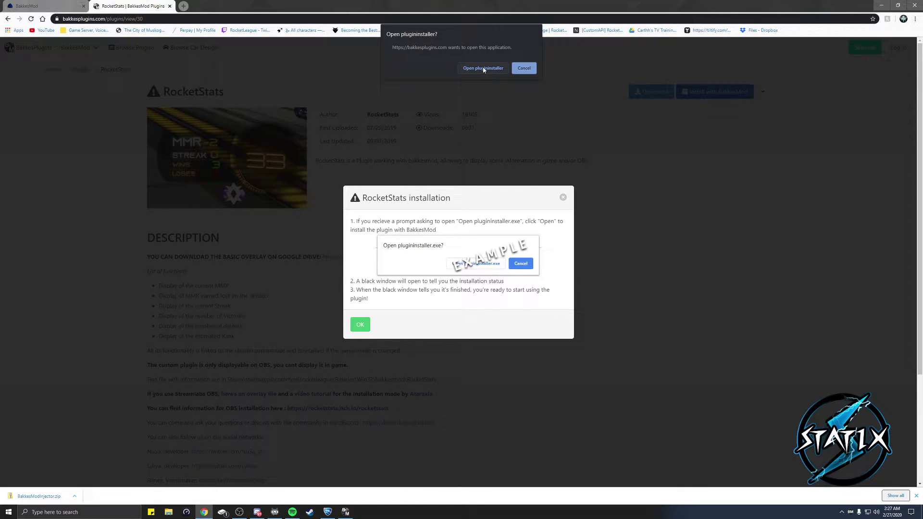
left_click(525, 69)
left_click(562, 198)
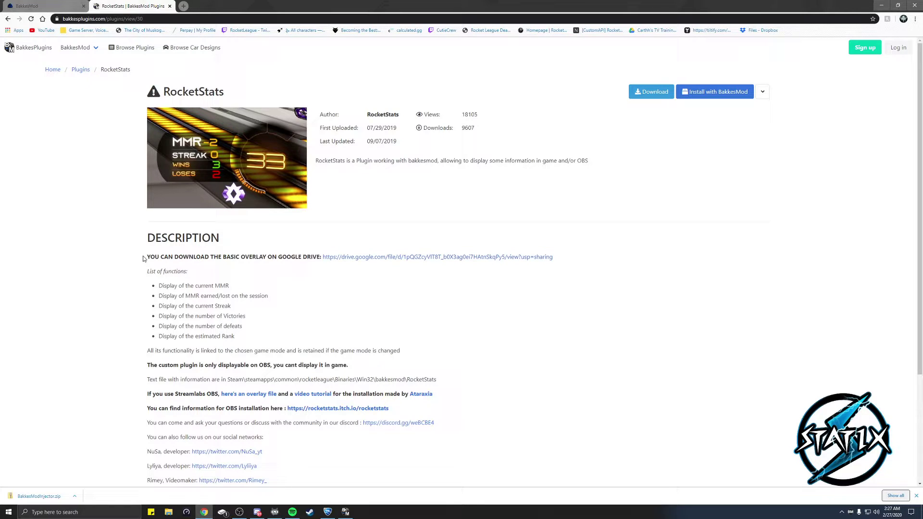
left_click_drag(145, 264, 408, 265)
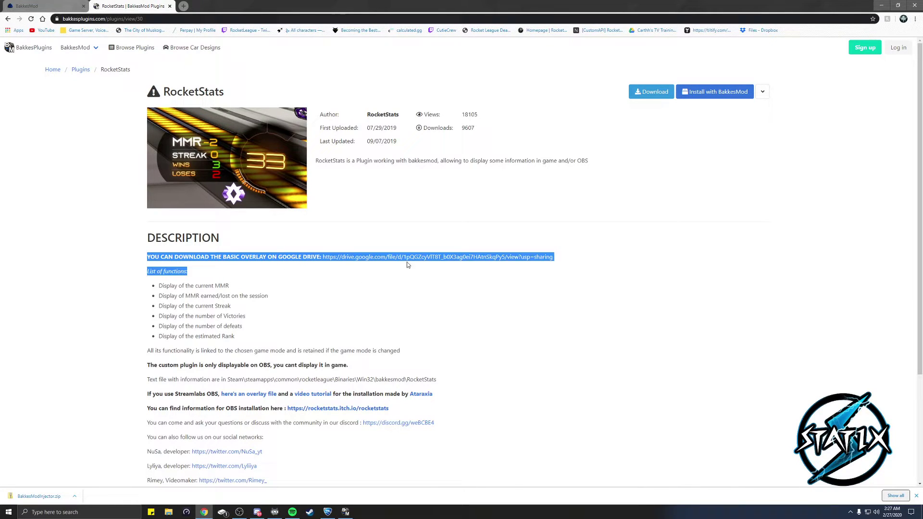
Step: Download RL_overlay.mov from the Google Drive link past the virus-scan warning, then close Chrome
left_click(446, 260)
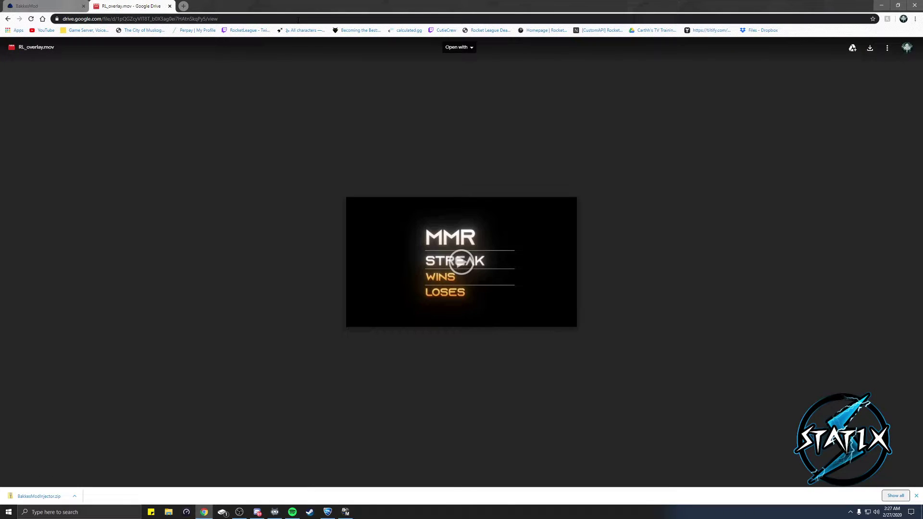
left_click(870, 49)
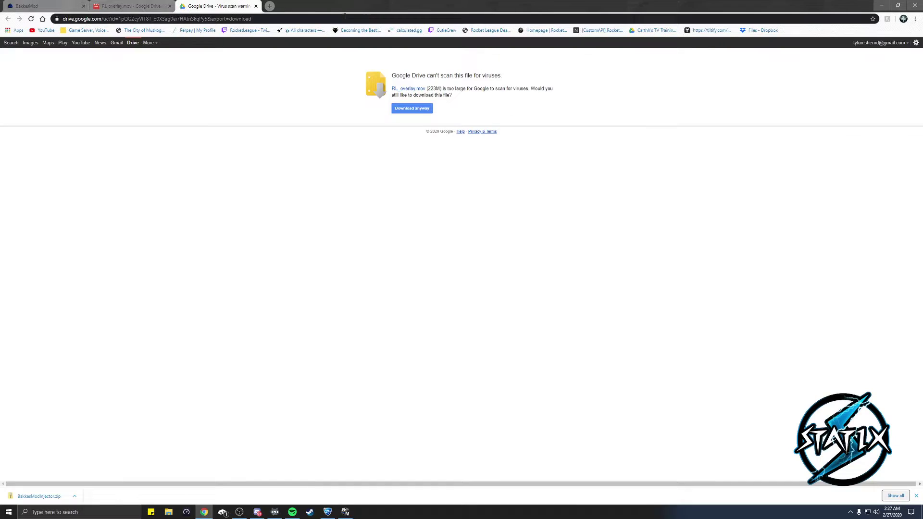
left_click(399, 107)
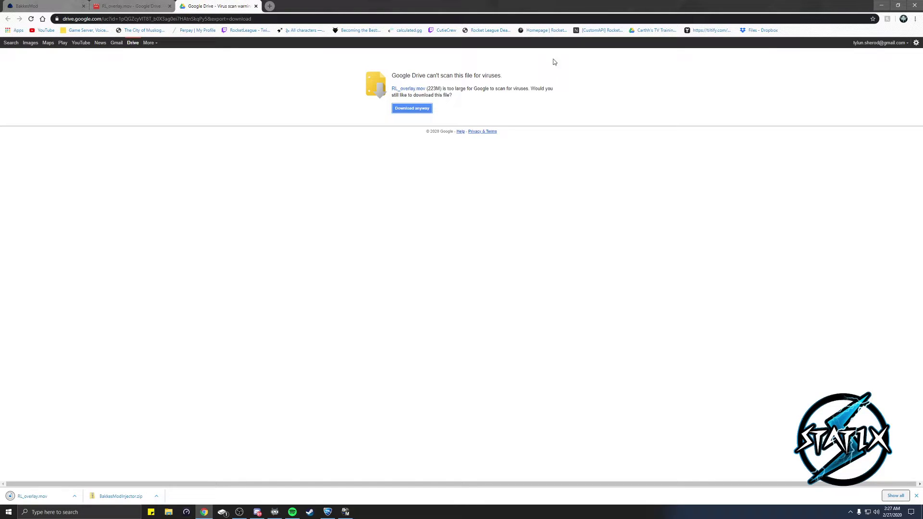
left_click(914, 6)
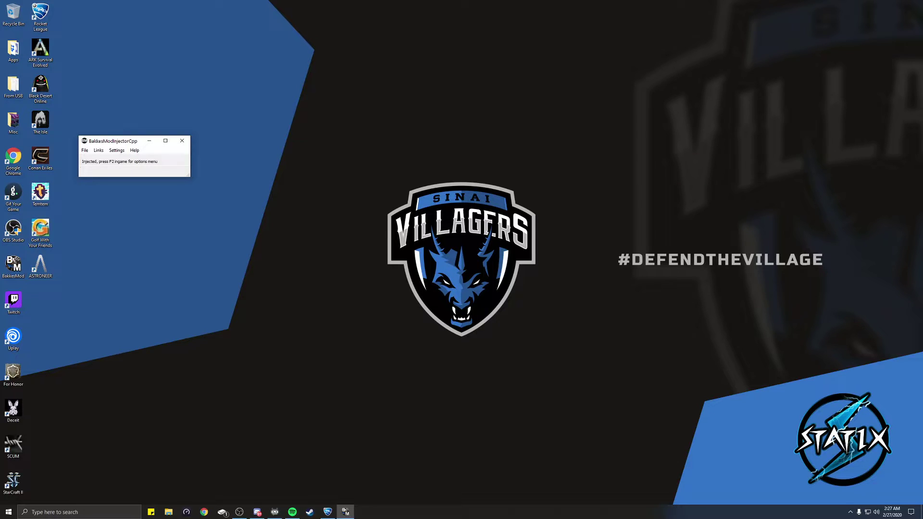
Step: Maximize OBS Studio, then open the injector's File menu to reach the BakkesMod folder
key("alt+Tab")
key("super+shift+Right")
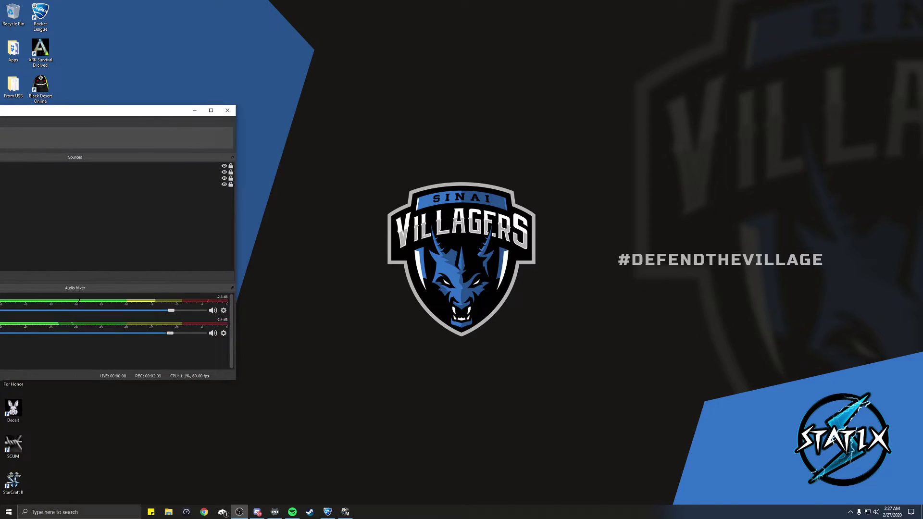
key("super+Up")
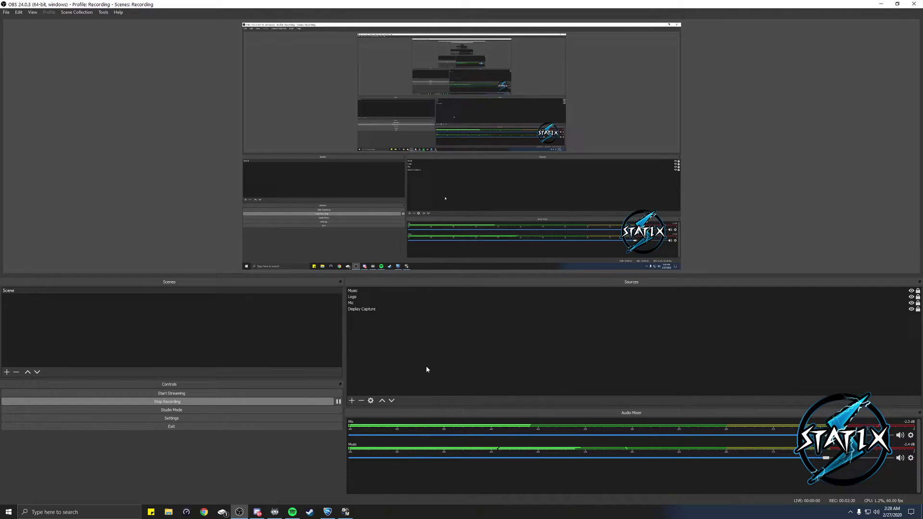
left_click(345, 514)
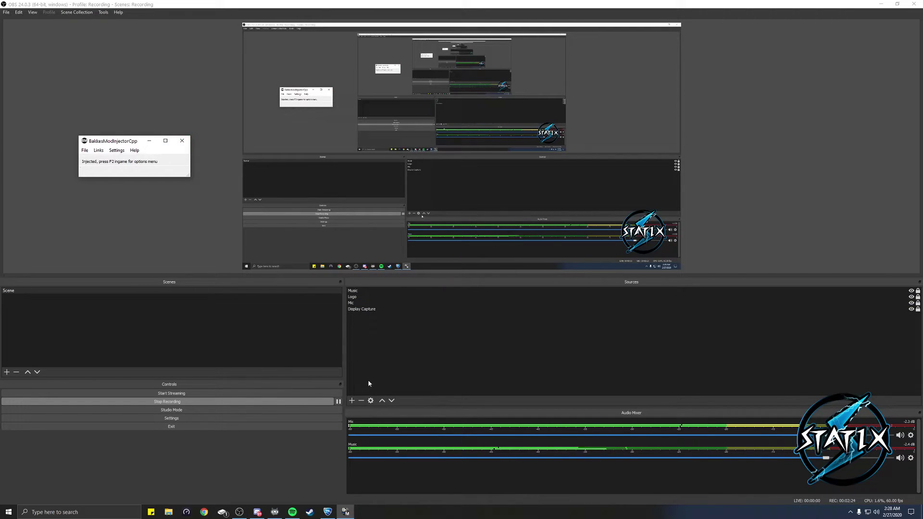
left_click(85, 151)
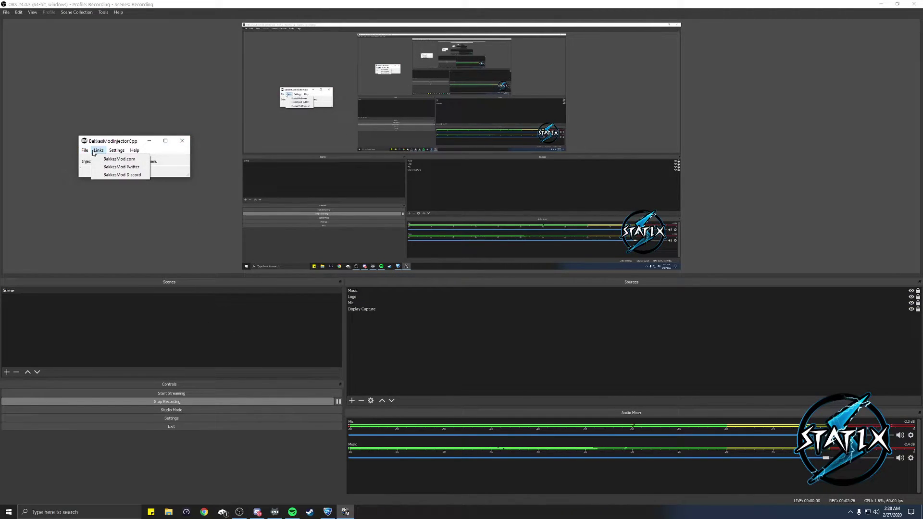
Step: Open the BakkesMod folder's RocketStats subfolder, check its stat files and path, then close Explorer
left_click(106, 160)
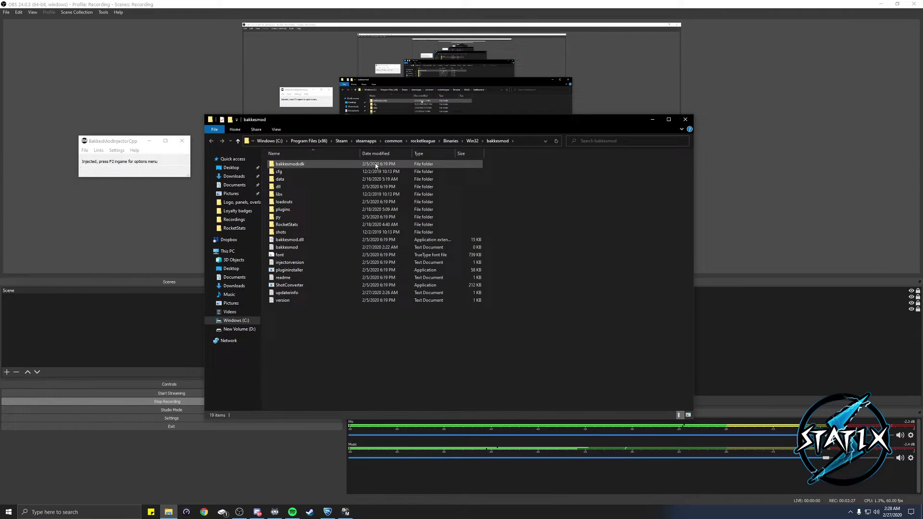
double_click(291, 225)
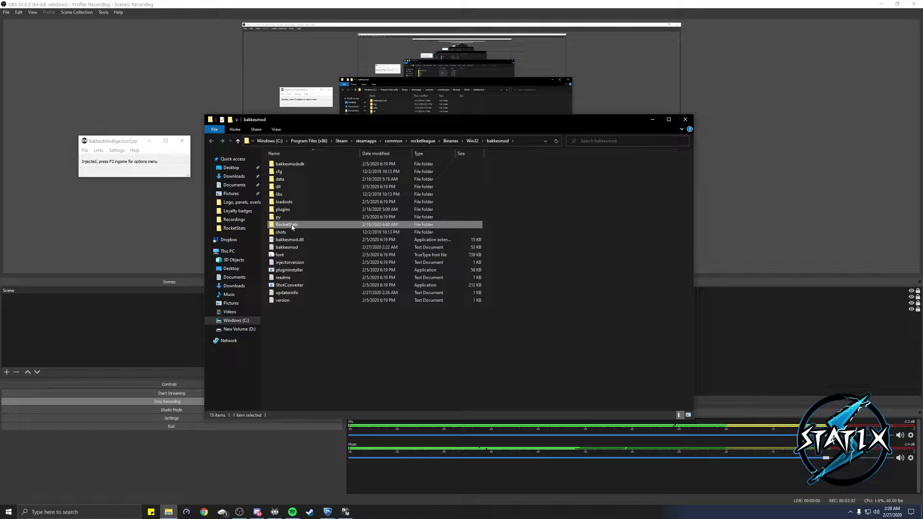
left_click(515, 138)
key("ctrl+c")
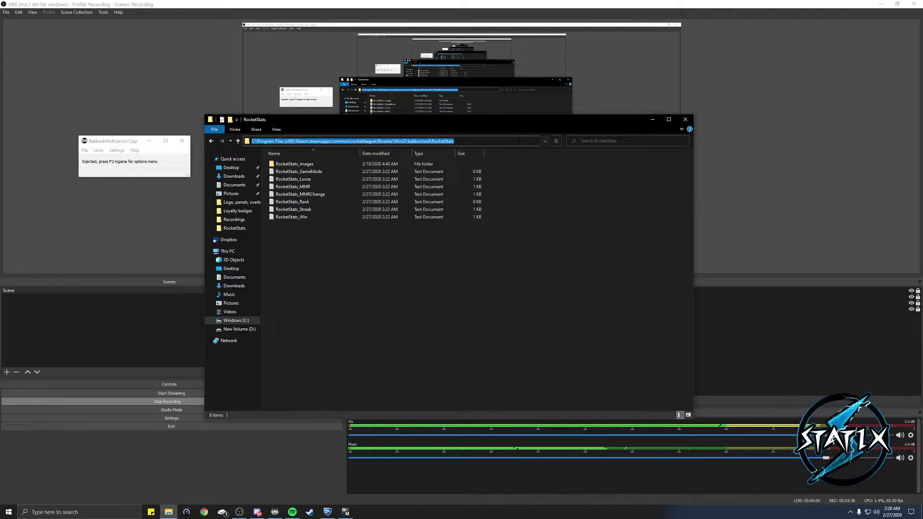
left_click(685, 119)
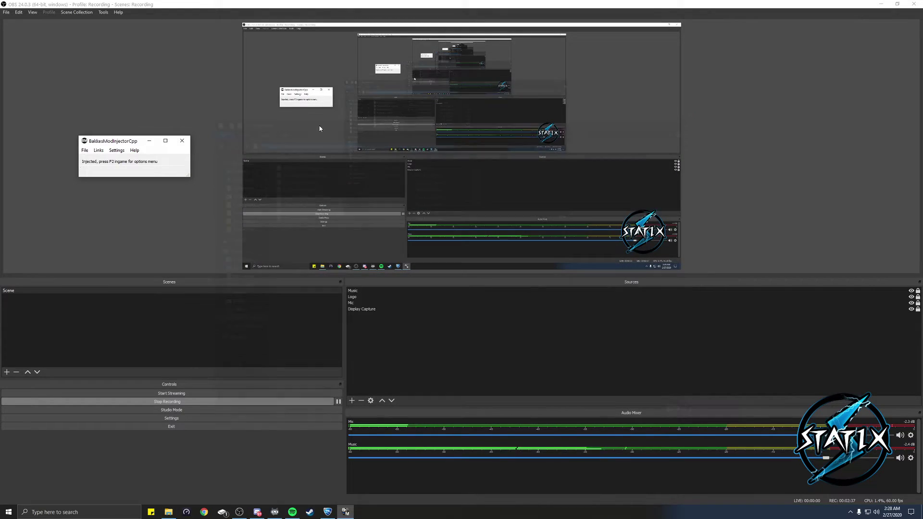
Step: Add a new media source named 'RL stats'
left_click(94, 120)
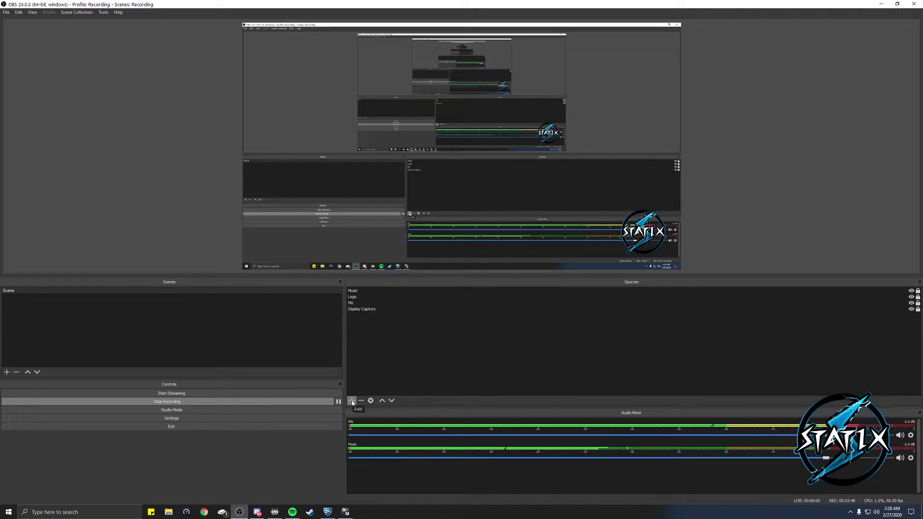
left_click(352, 402)
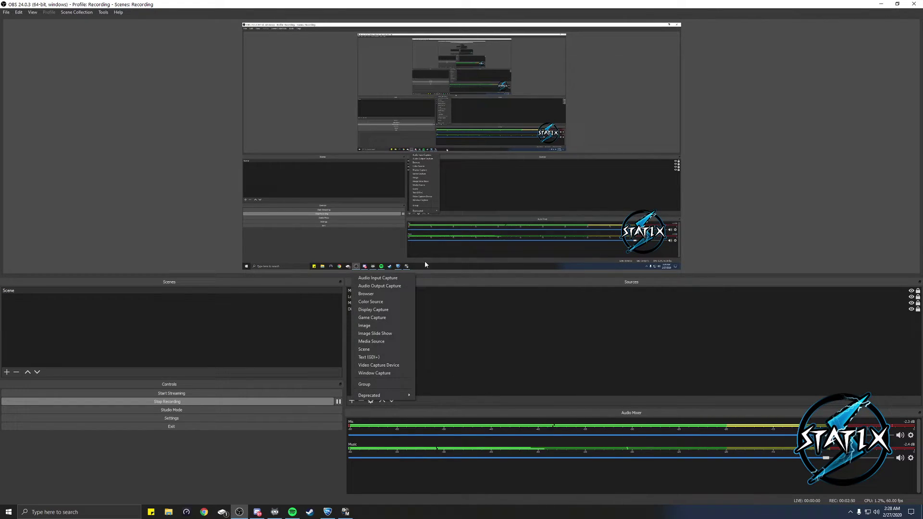
left_click(378, 342)
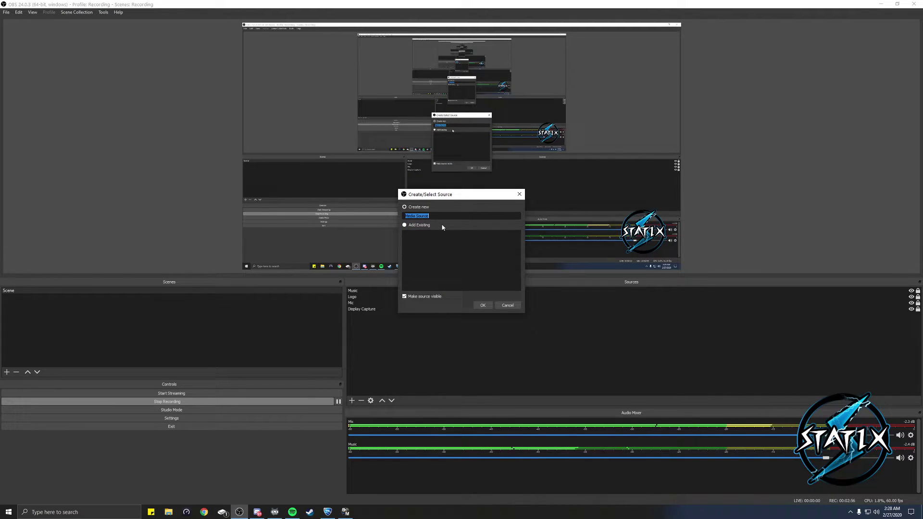
type("RL stat")
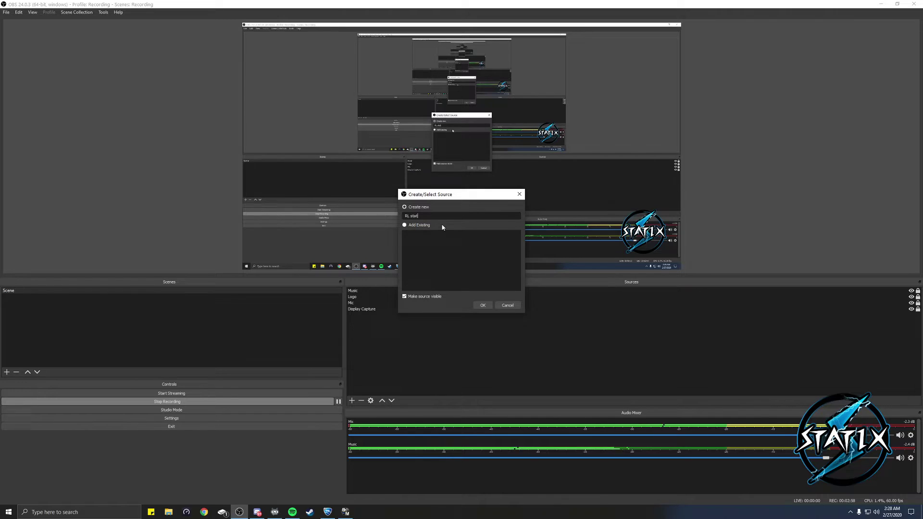
type("s")
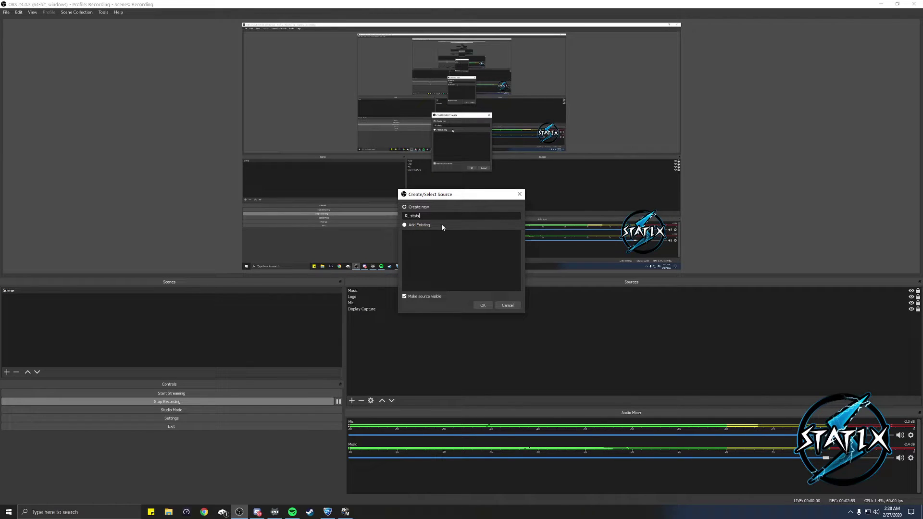
left_click(483, 306)
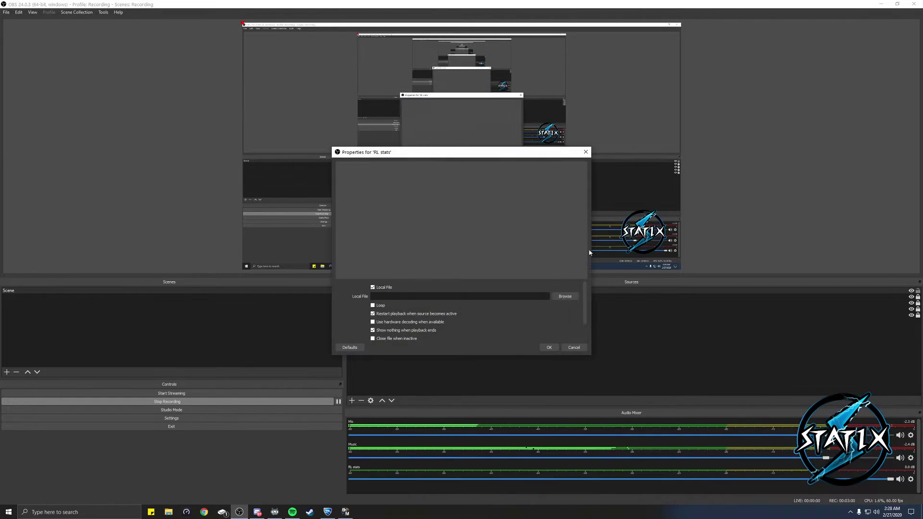
Step: Set RL stats to loop RL_overlay from Downloads and place it beside the logo at bottom right
left_click(373, 307)
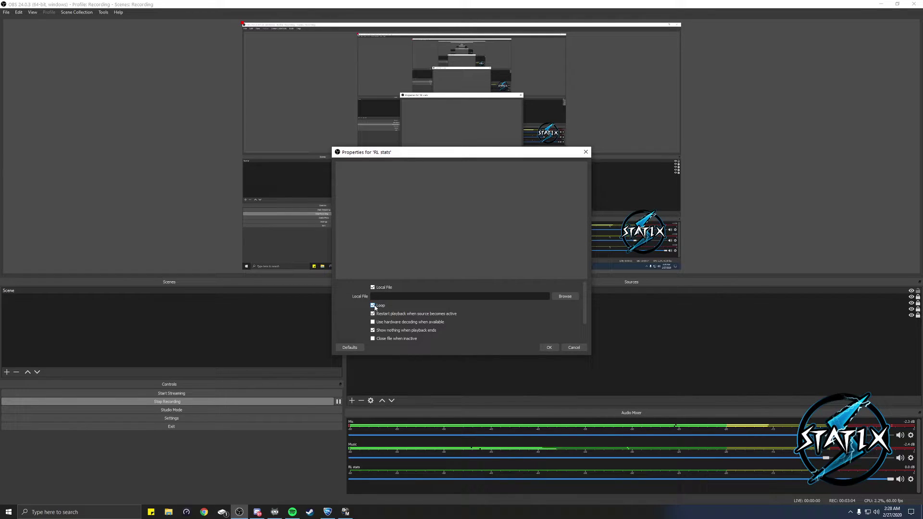
left_click(565, 296)
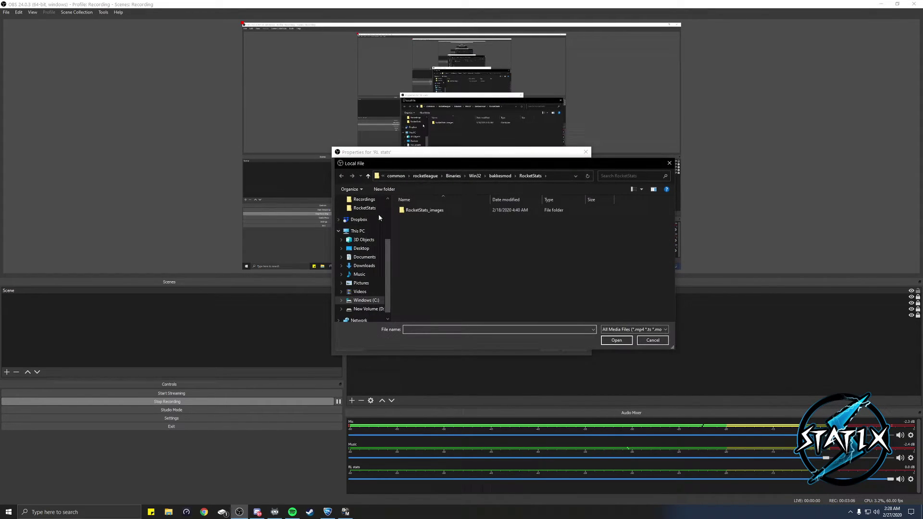
scroll(361, 255, "up", 2)
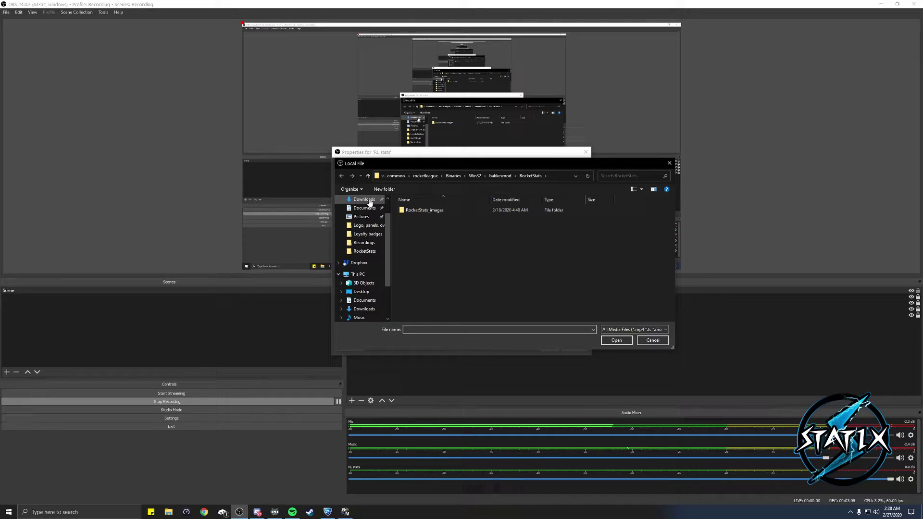
left_click(364, 199)
left_click(418, 220)
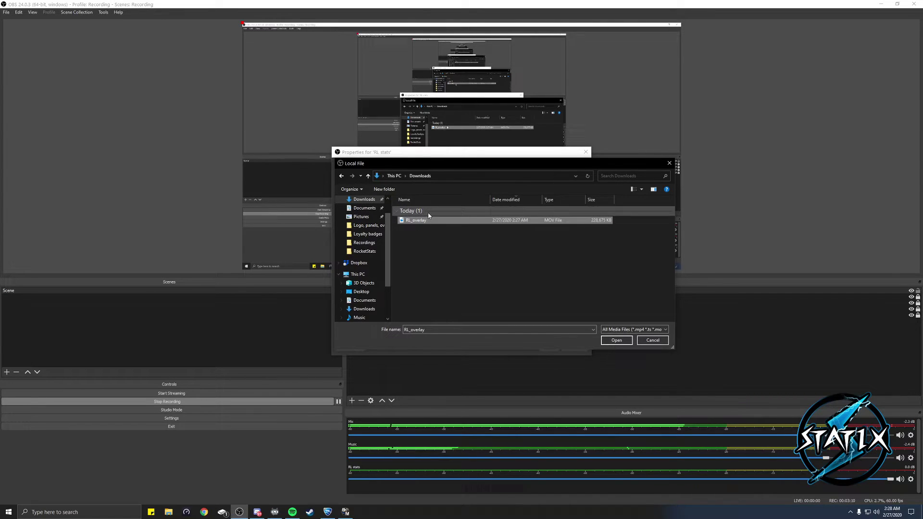
left_click(616, 344)
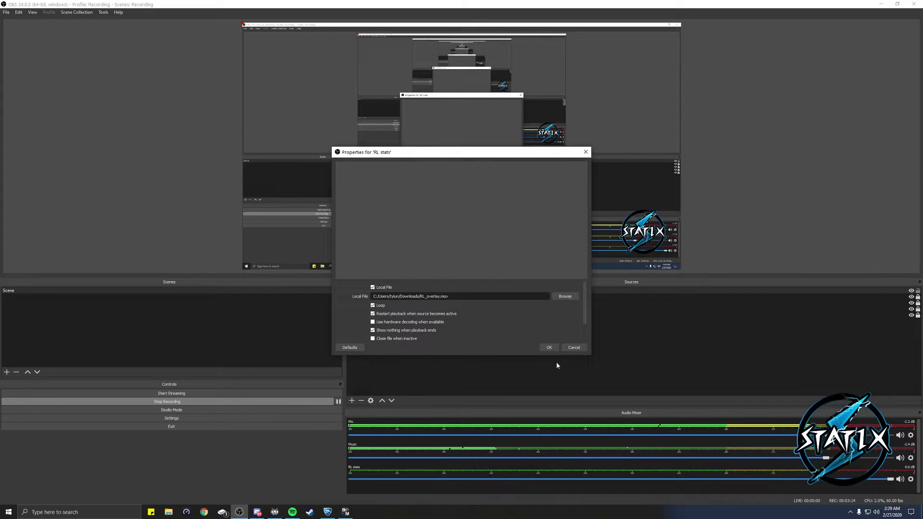
left_click(548, 347)
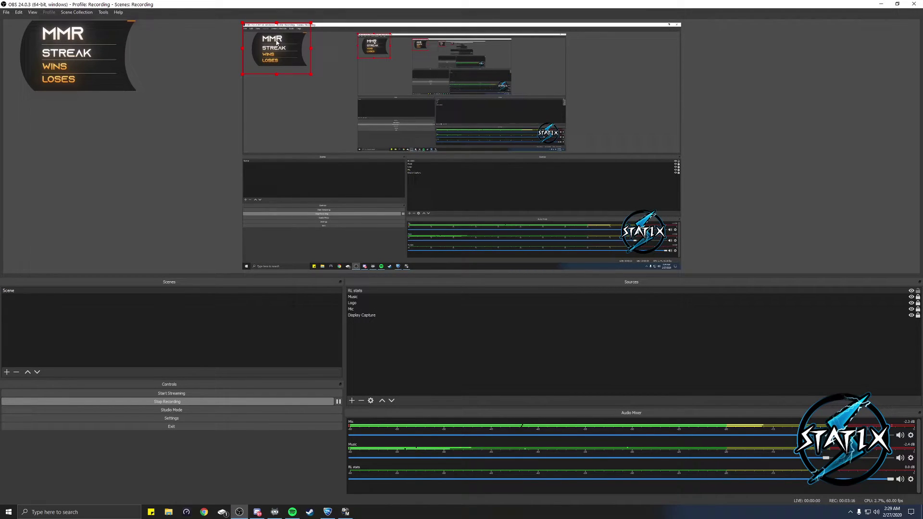
left_click_drag(293, 52, 594, 228)
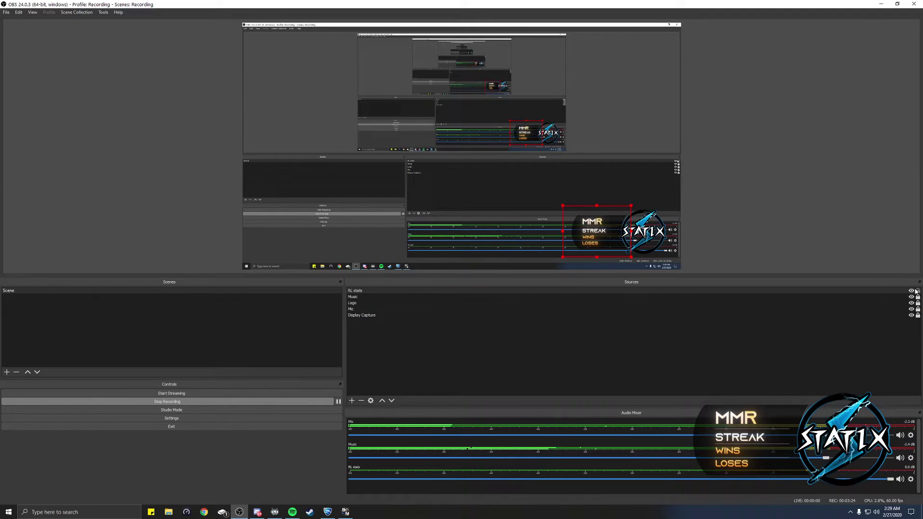
left_click(492, 348)
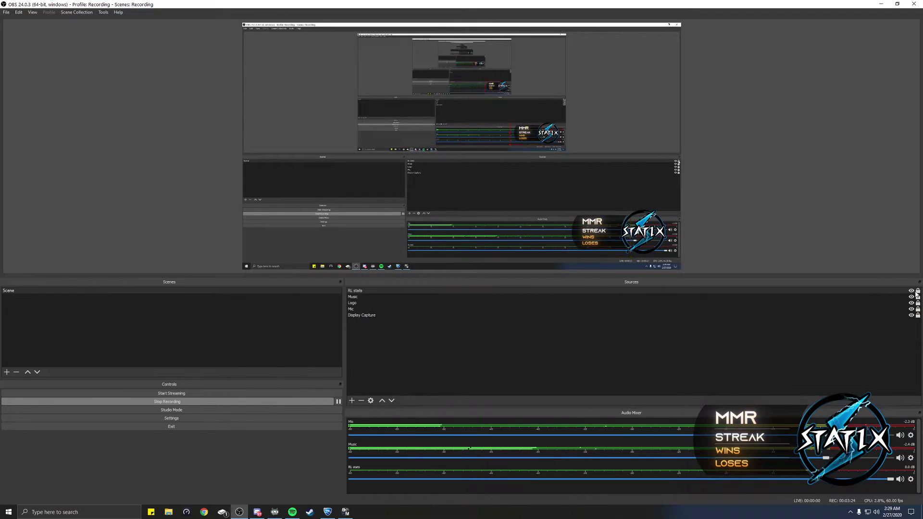
Step: Add a new text source named 'MMR'
left_click(352, 401)
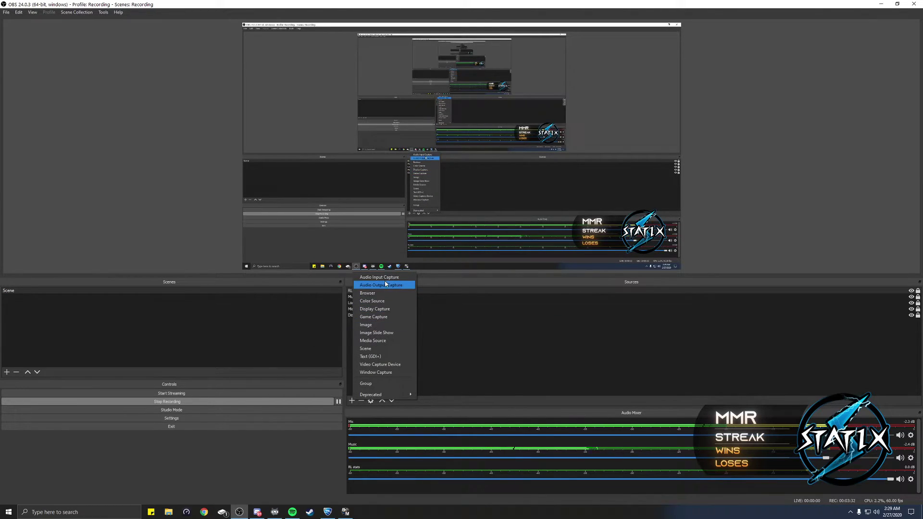
left_click(388, 356)
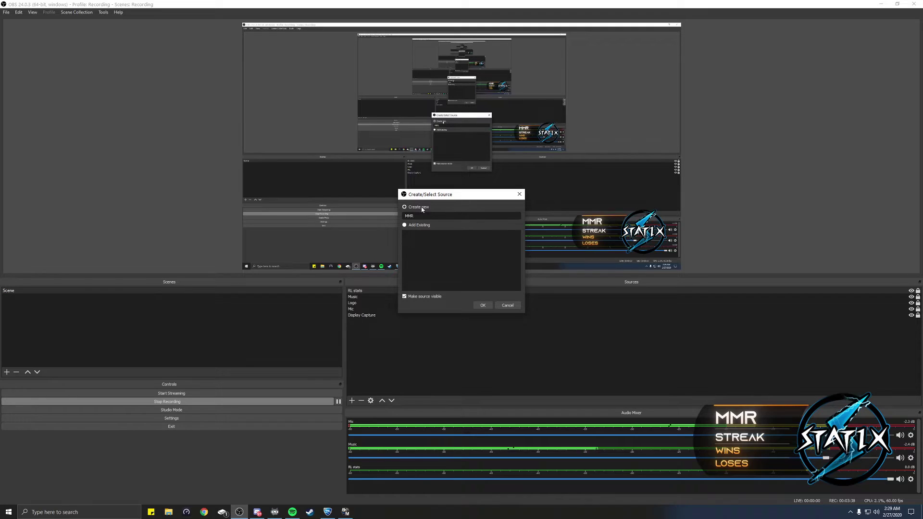
type("MMR")
left_click(483, 305)
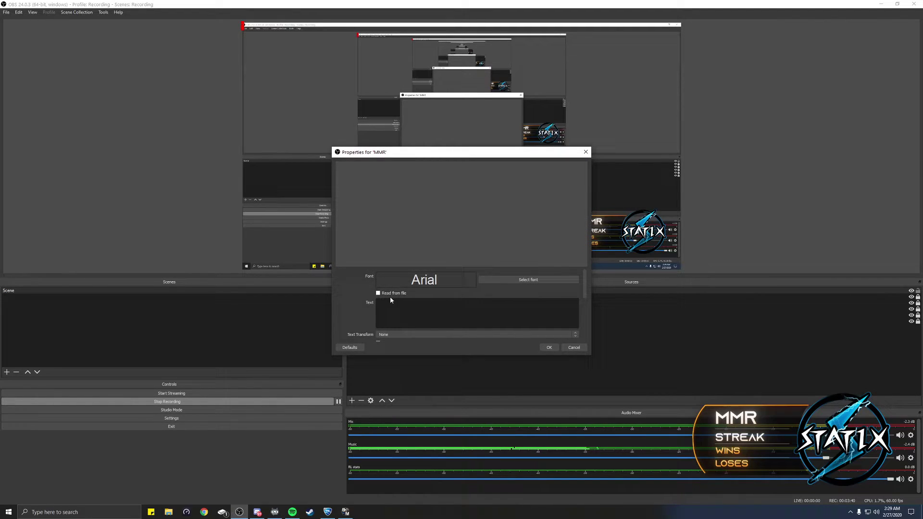
Step: Set MMR to read from file, choosing RocketStats_MMRChange in the pasted RocketStats folder
left_click(378, 293)
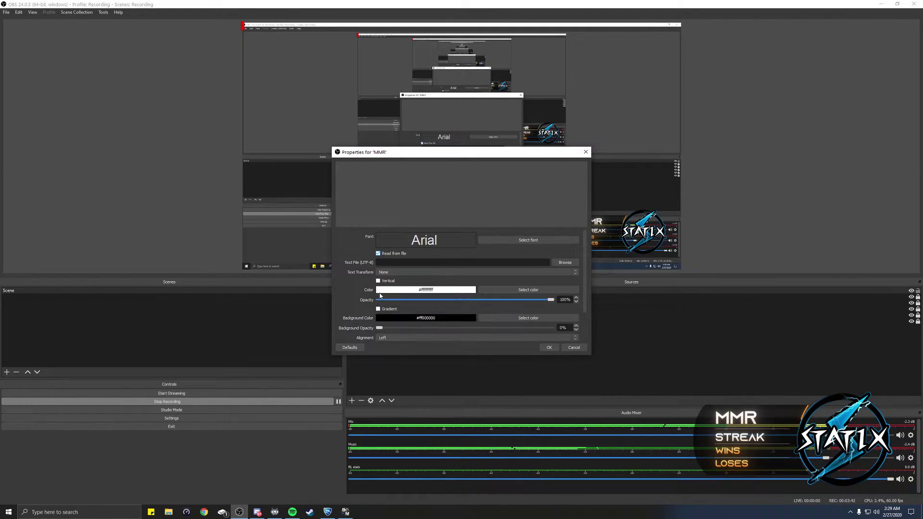
left_click(561, 263)
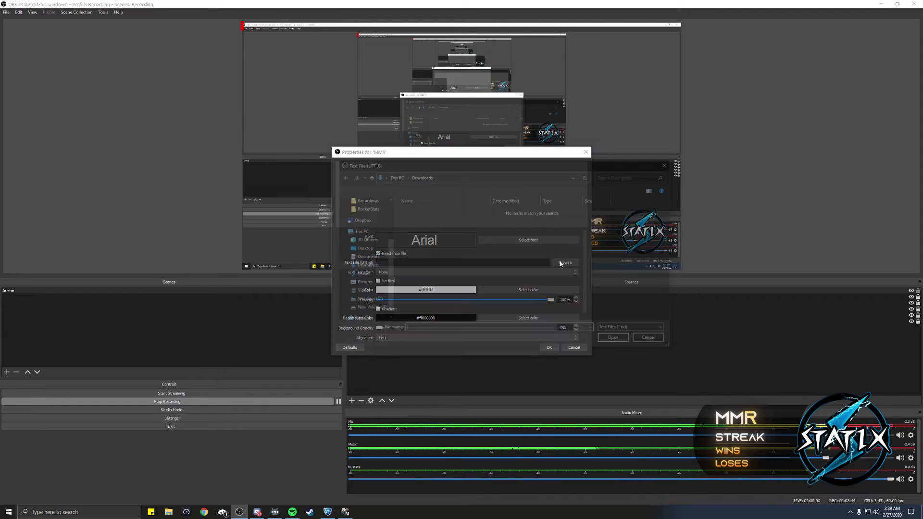
left_click(455, 176)
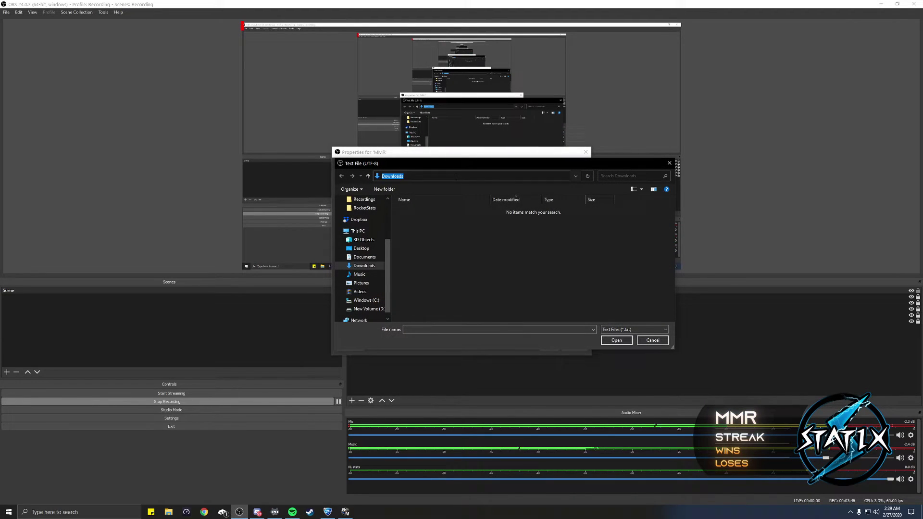
key("ctrl+v")
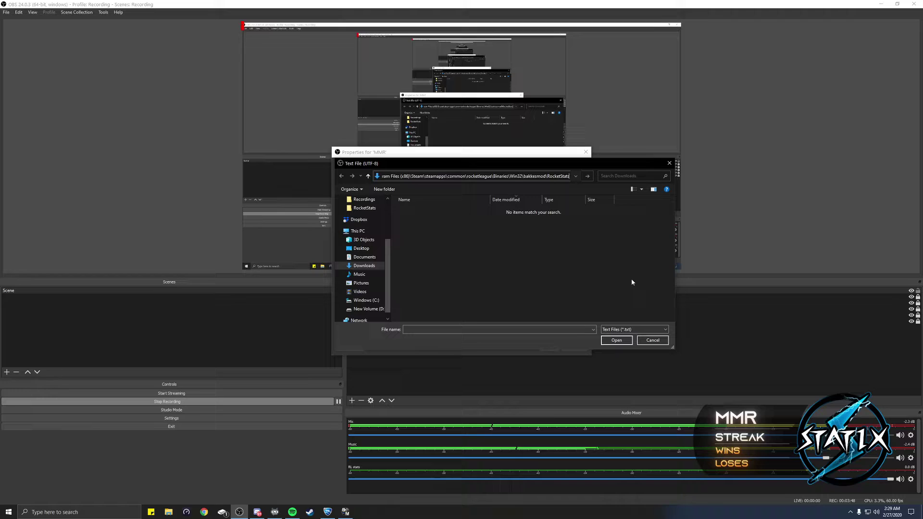
key("Return")
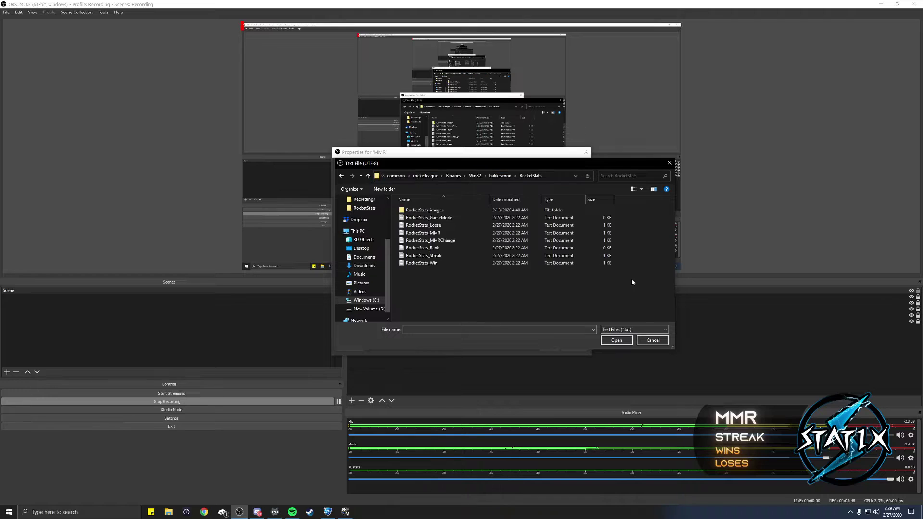
left_click(433, 241)
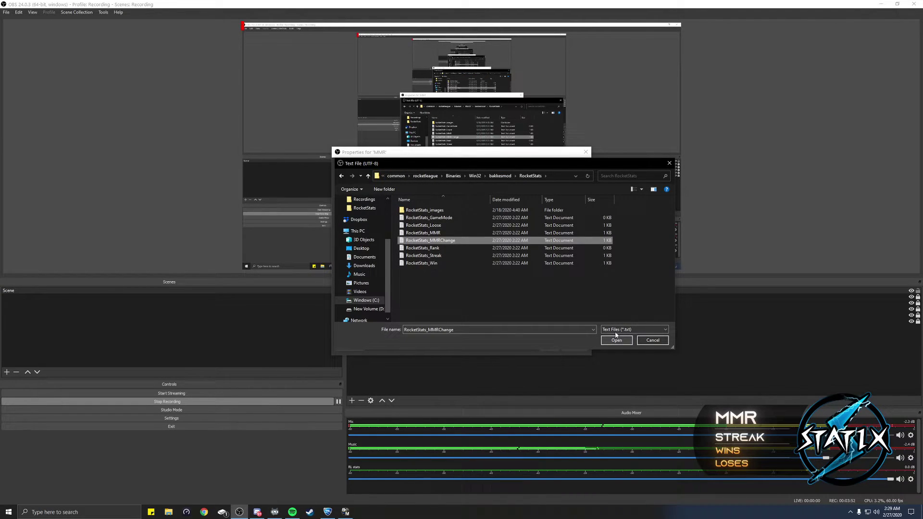
left_click_drag(475, 163, 231, 172)
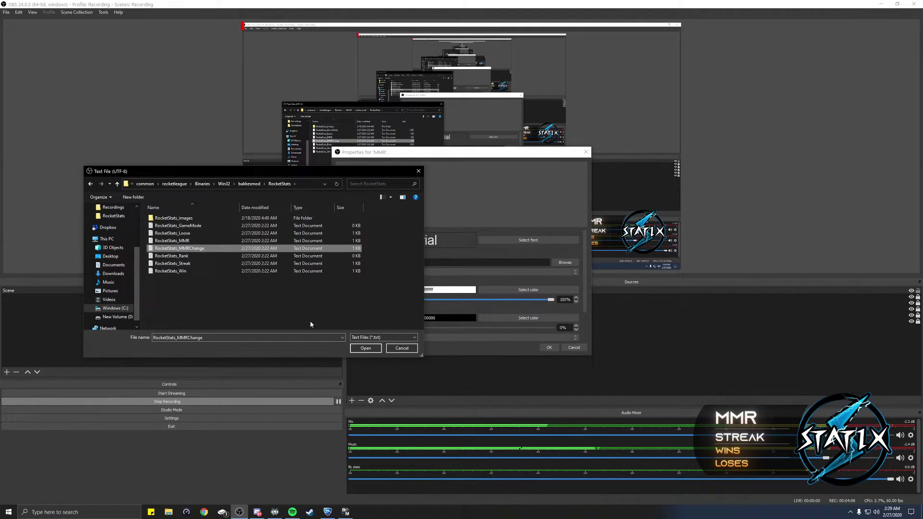
left_click(364, 348)
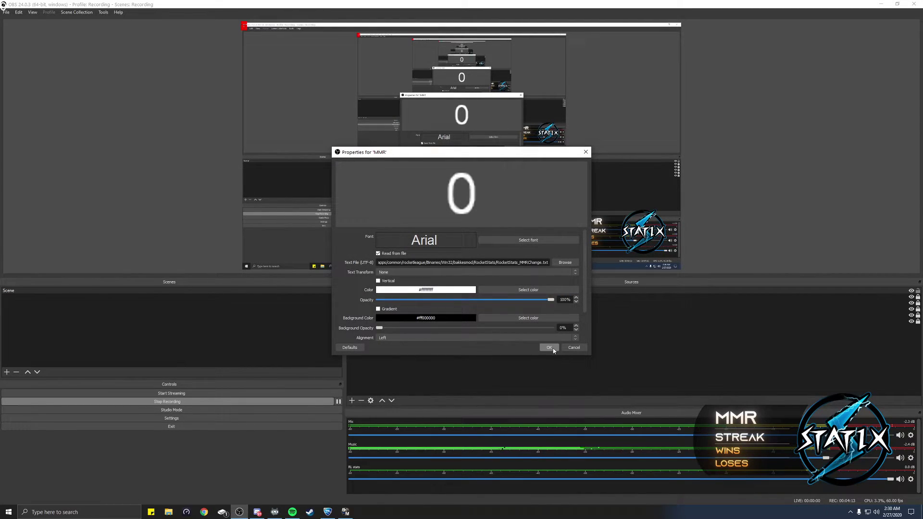
Step: Confirm the MMR text source's properties
left_click(551, 349)
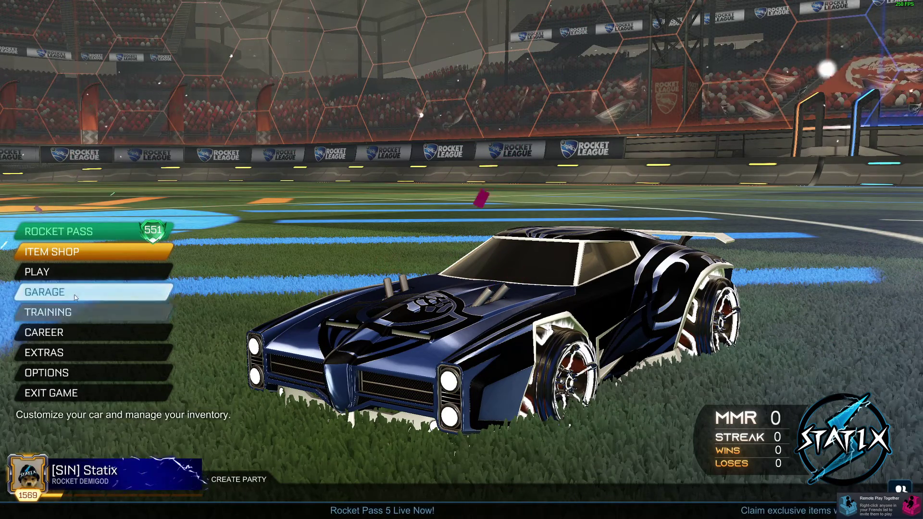
left_click(75, 292)
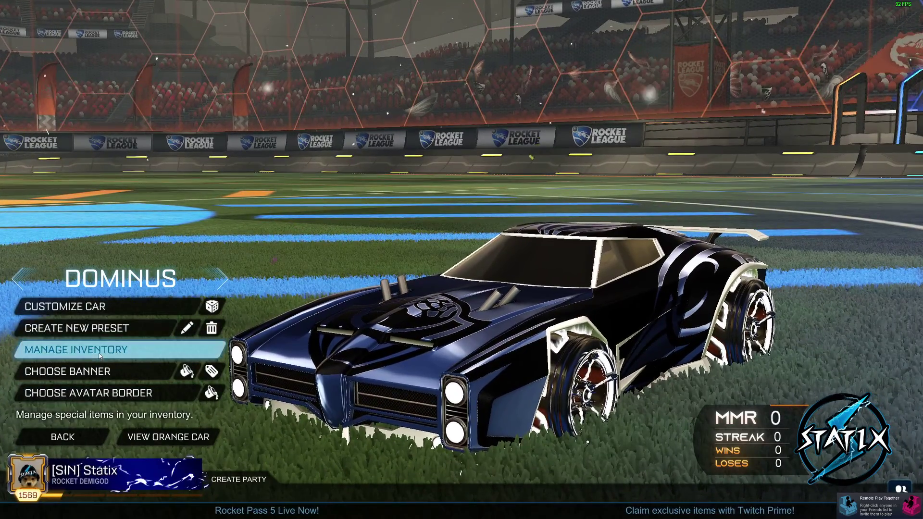
left_click(100, 356)
left_click(50, 435)
left_click(50, 435)
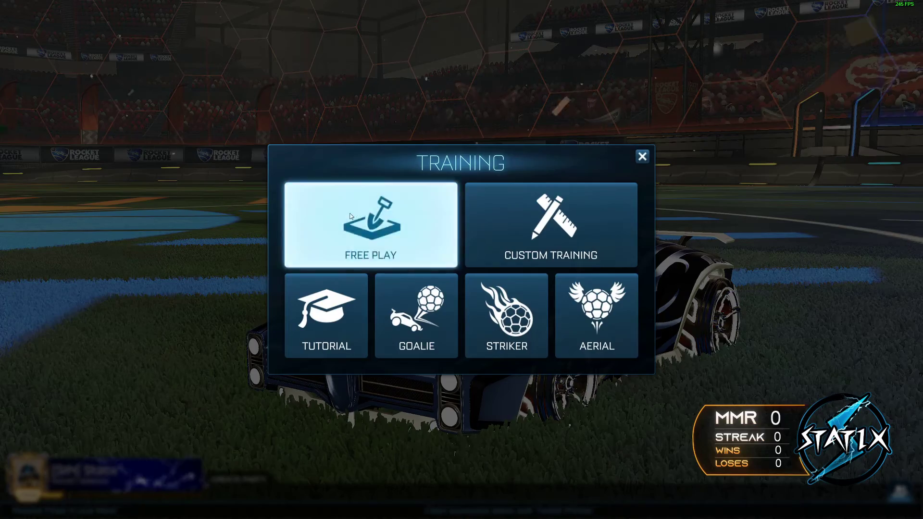
left_click(371, 226)
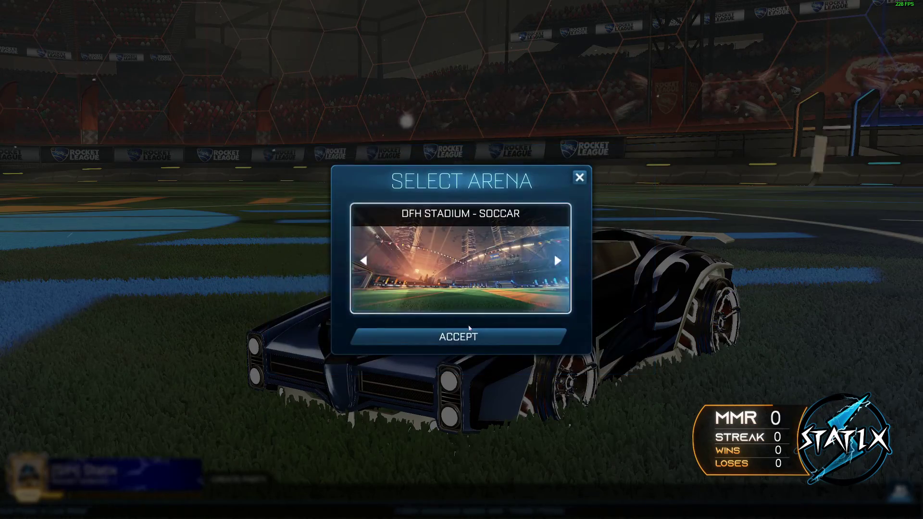
left_click(460, 334)
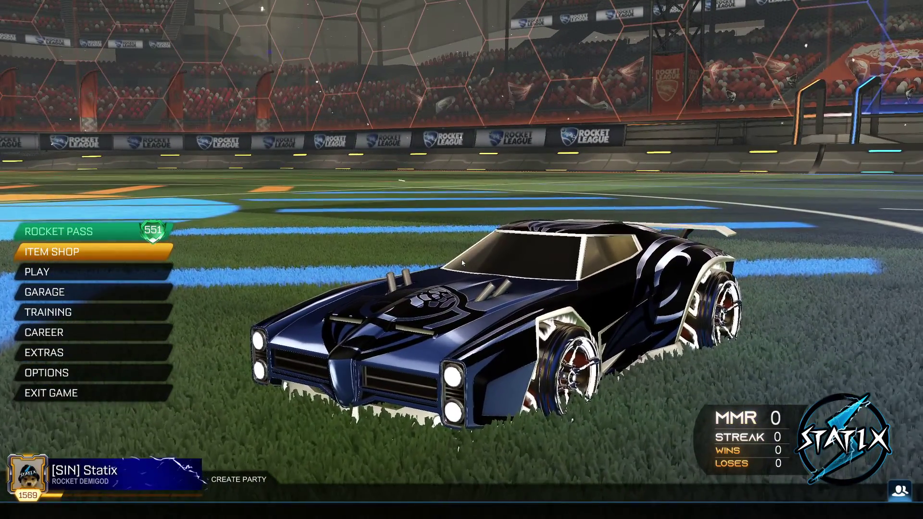
Step: In BakkesMod's RocketStats plugin settings, check Enable Boost, leave in-game display off, and close with F2
key("F2")
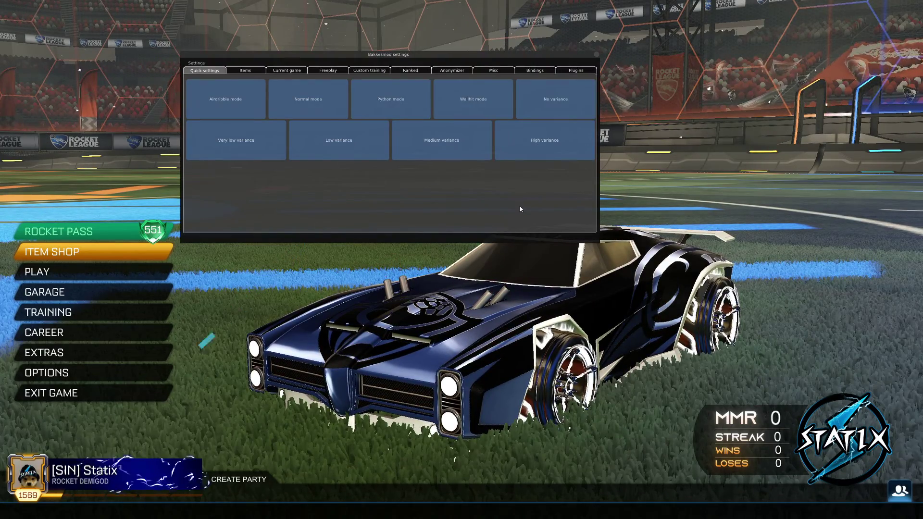
left_click(569, 71)
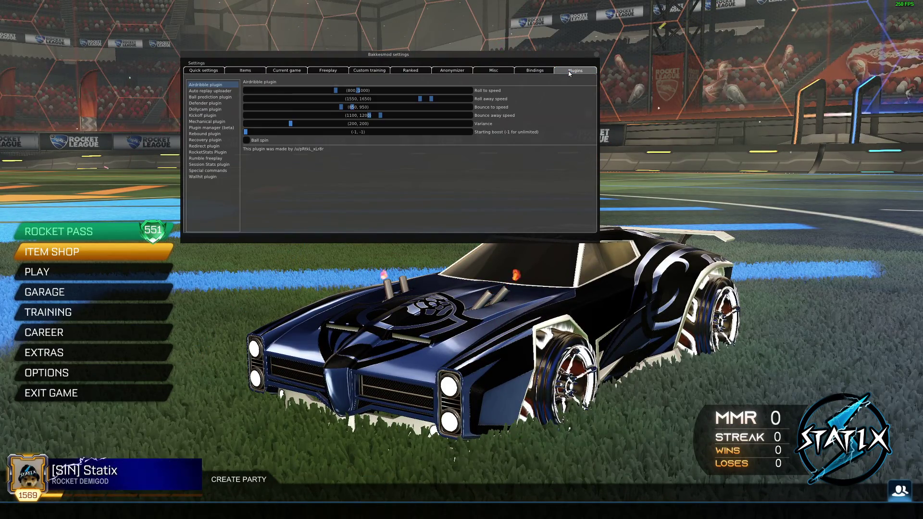
left_click(227, 153)
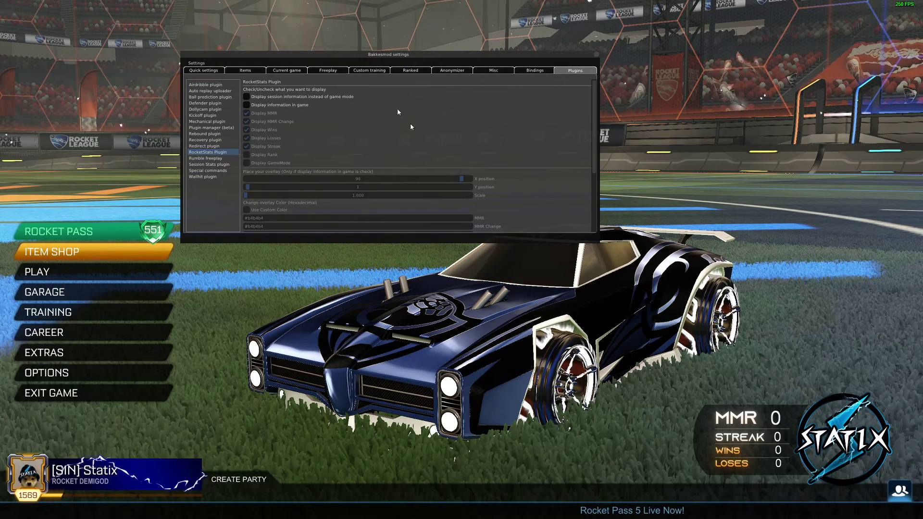
scroll(361, 128, "down", 3)
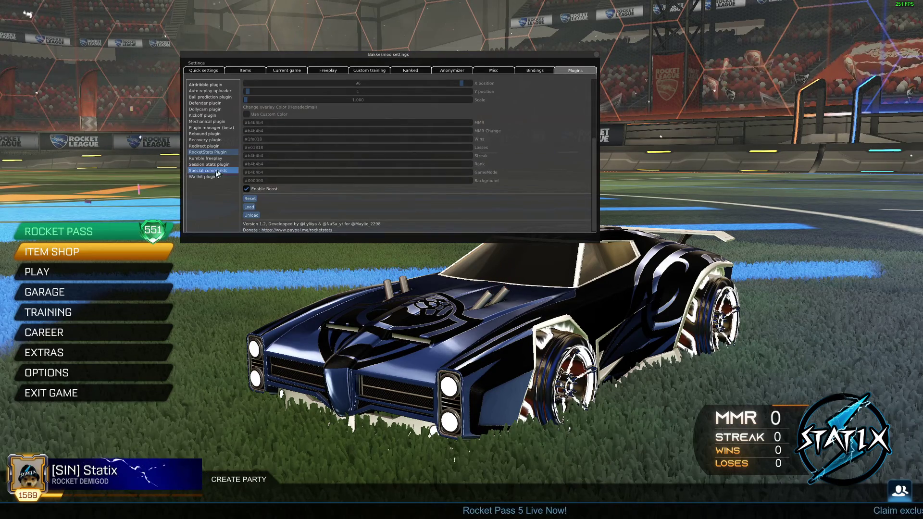
left_click(247, 189)
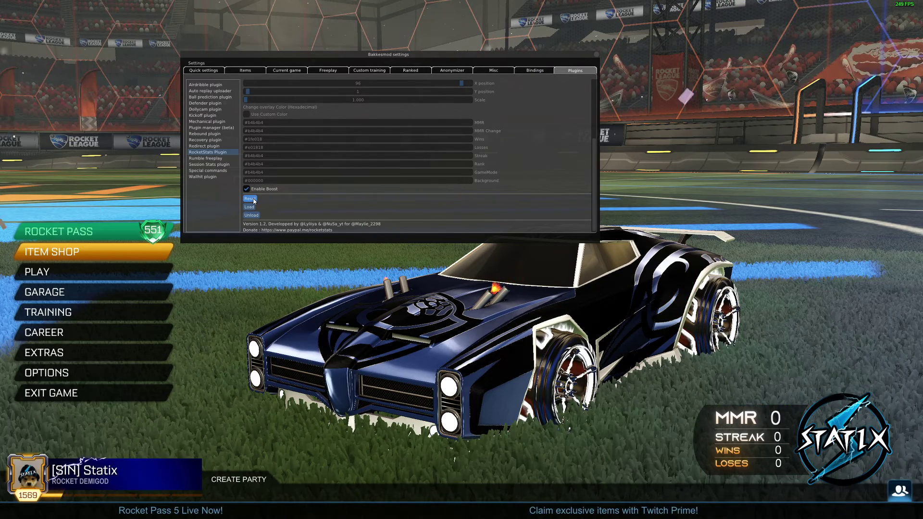
scroll(336, 226, "up", 3)
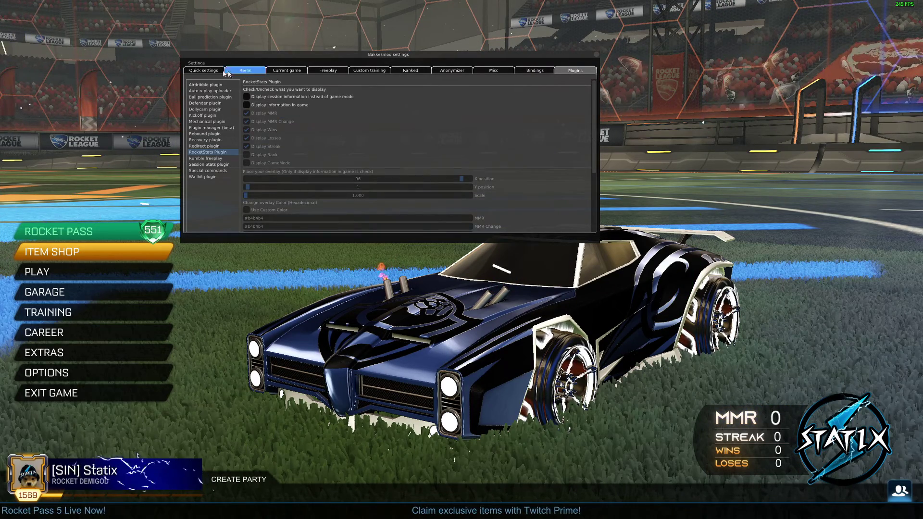
left_click(246, 105)
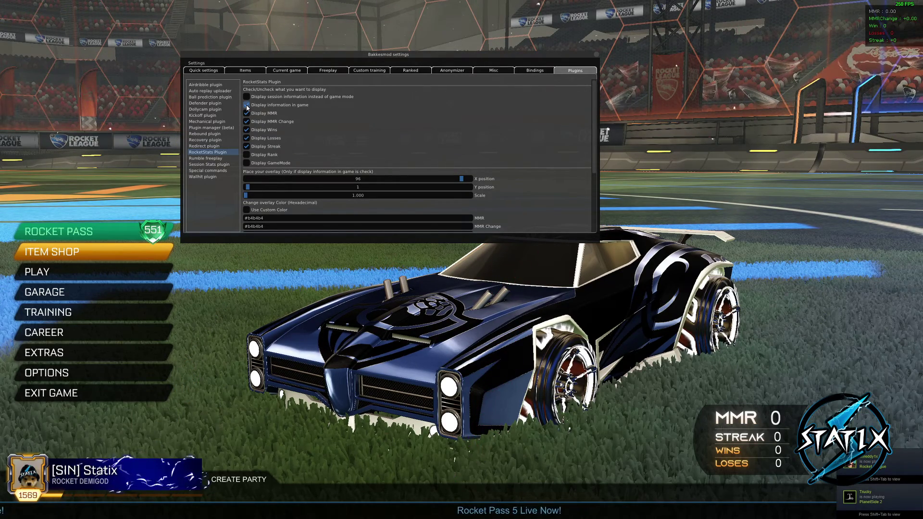
left_click(247, 106)
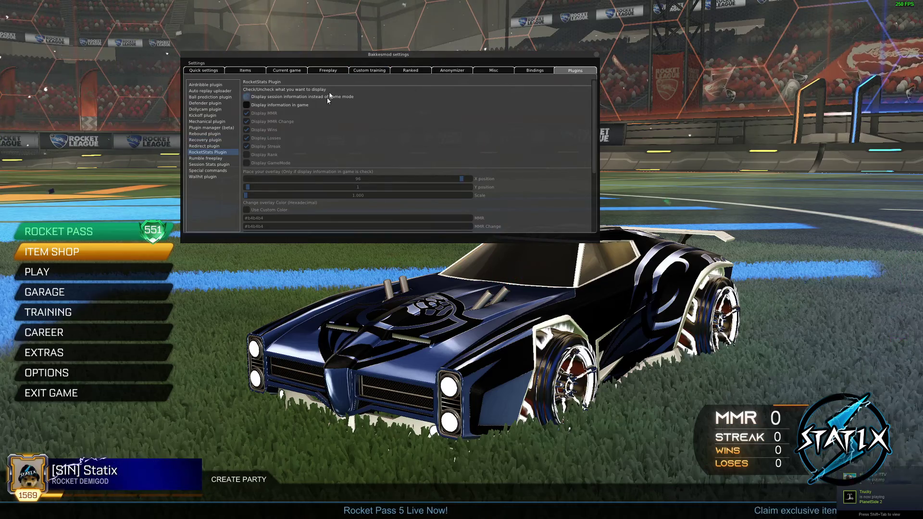
key("F2")
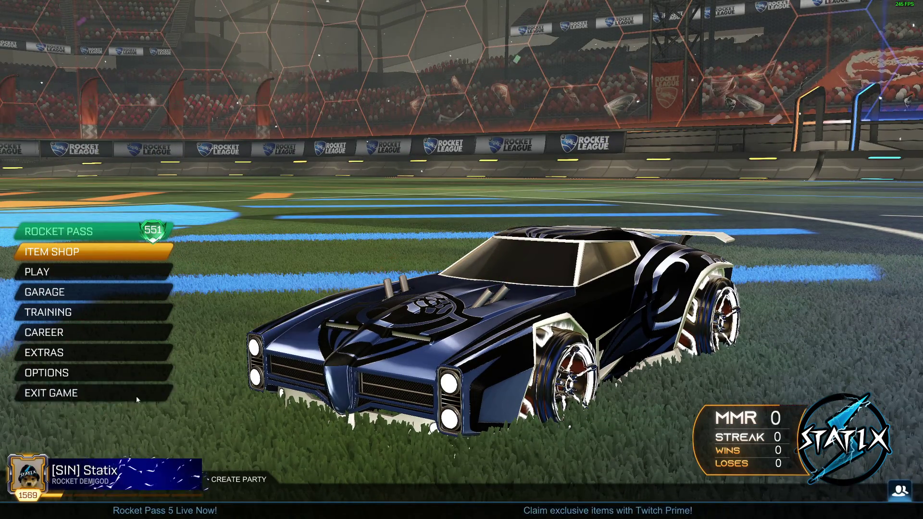
Step: Choose EXIT GAME in Rocket League to bring up the Quit Game confirmation
left_click(95, 396)
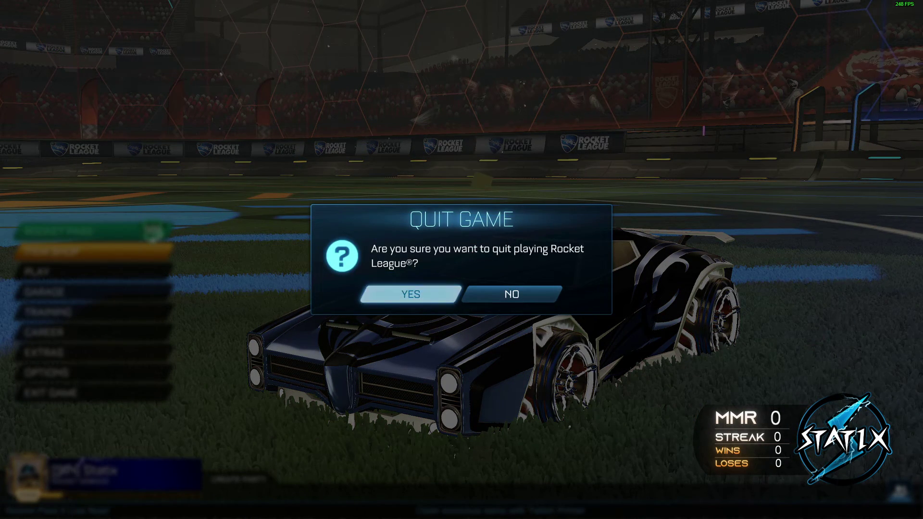